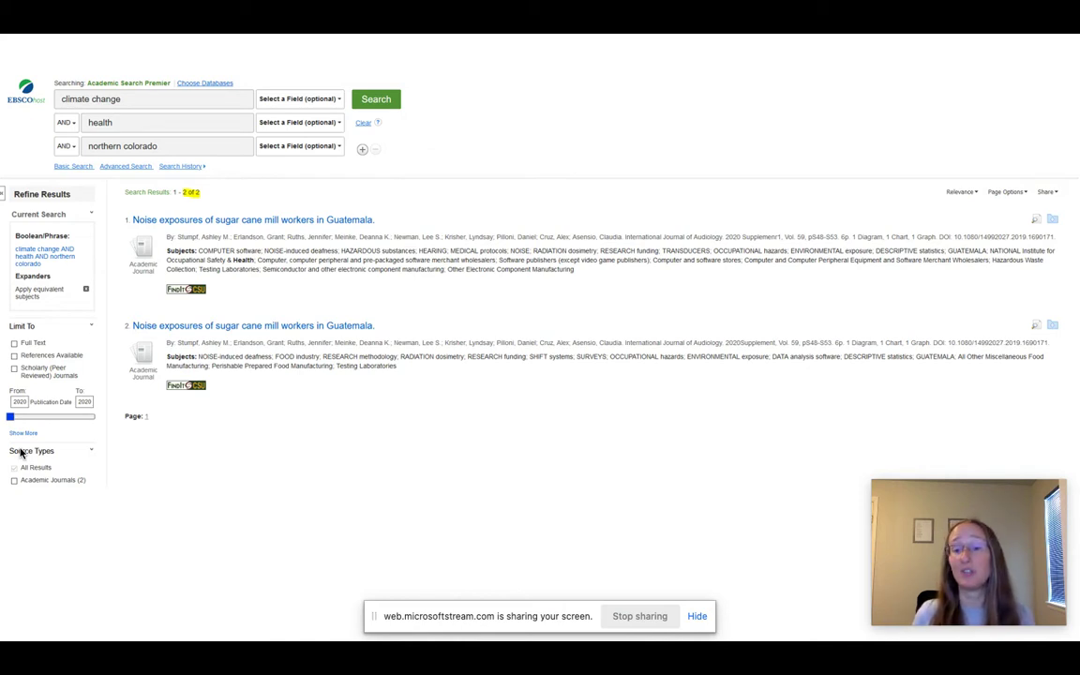
# Bring up the Good Topics/Searches slide with its three bullets on choosing search terms
pyautogui.hotkey('alt', 'Tab')
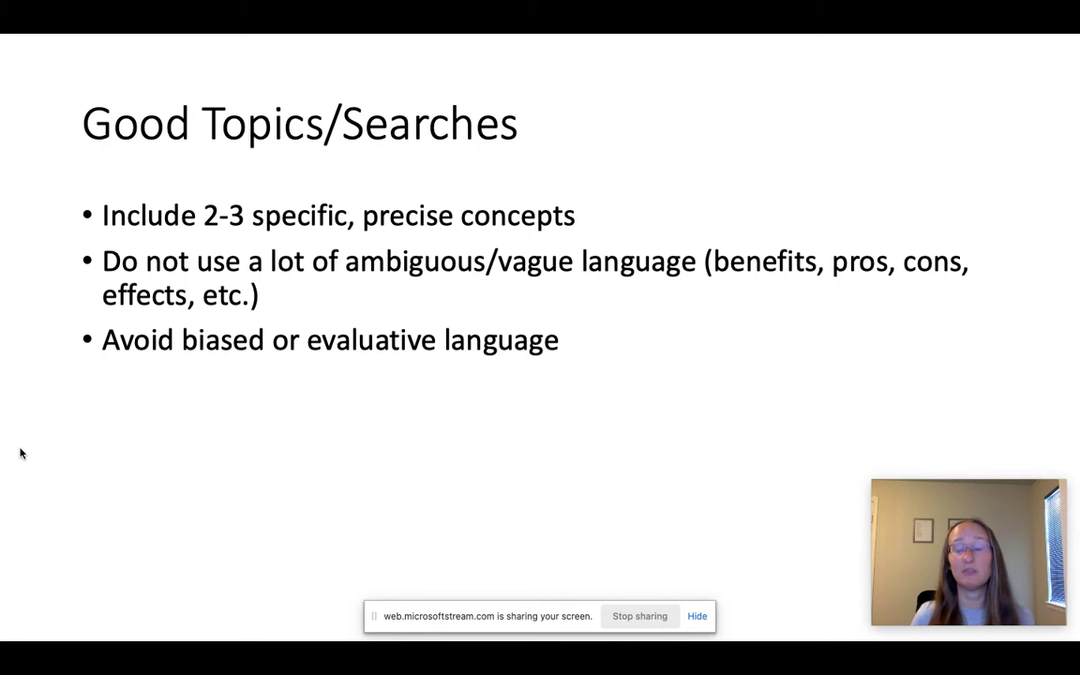
# Step through the Topic Example builds for women's health and climate change, then exit to Firefox
pyautogui.press('Right')
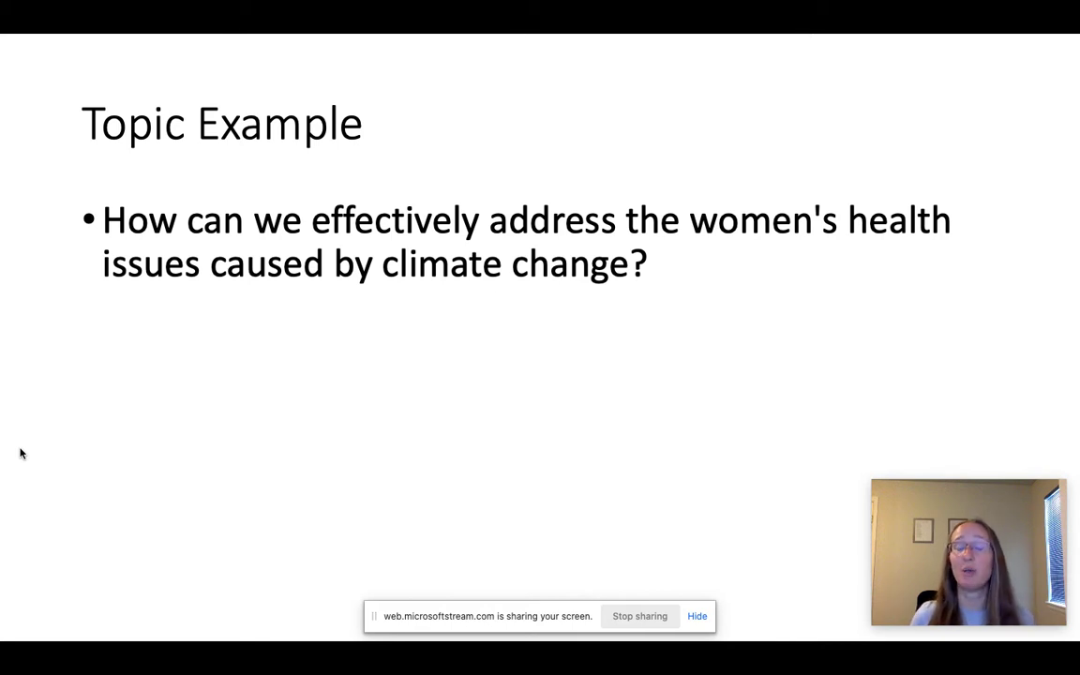
pyautogui.press('Right')
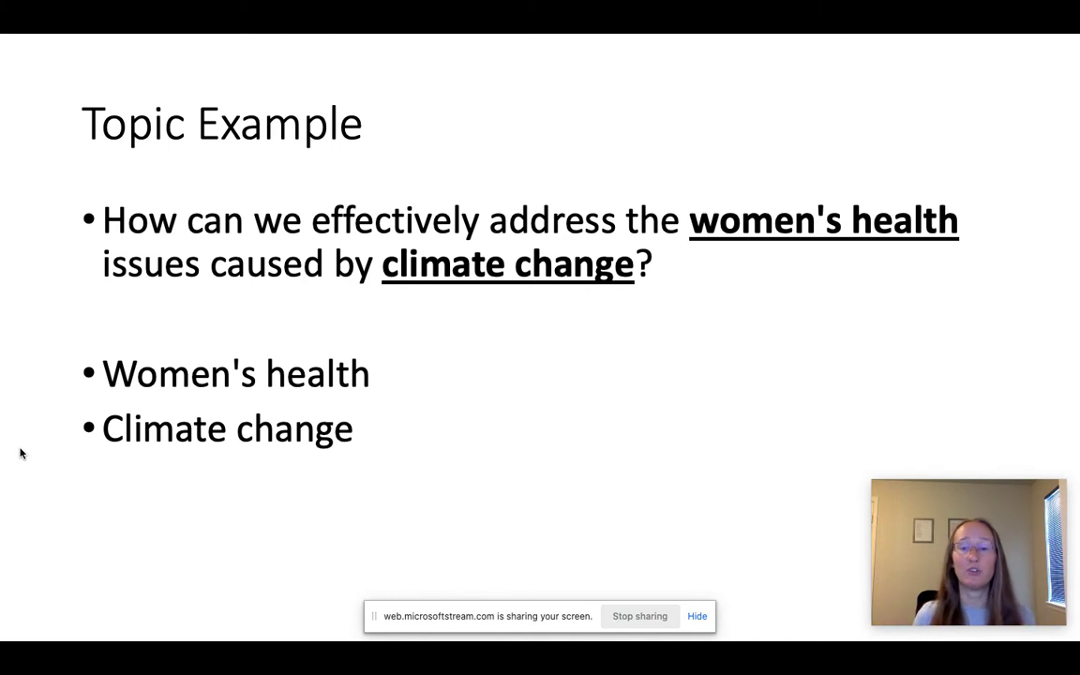
pyautogui.press('Right')
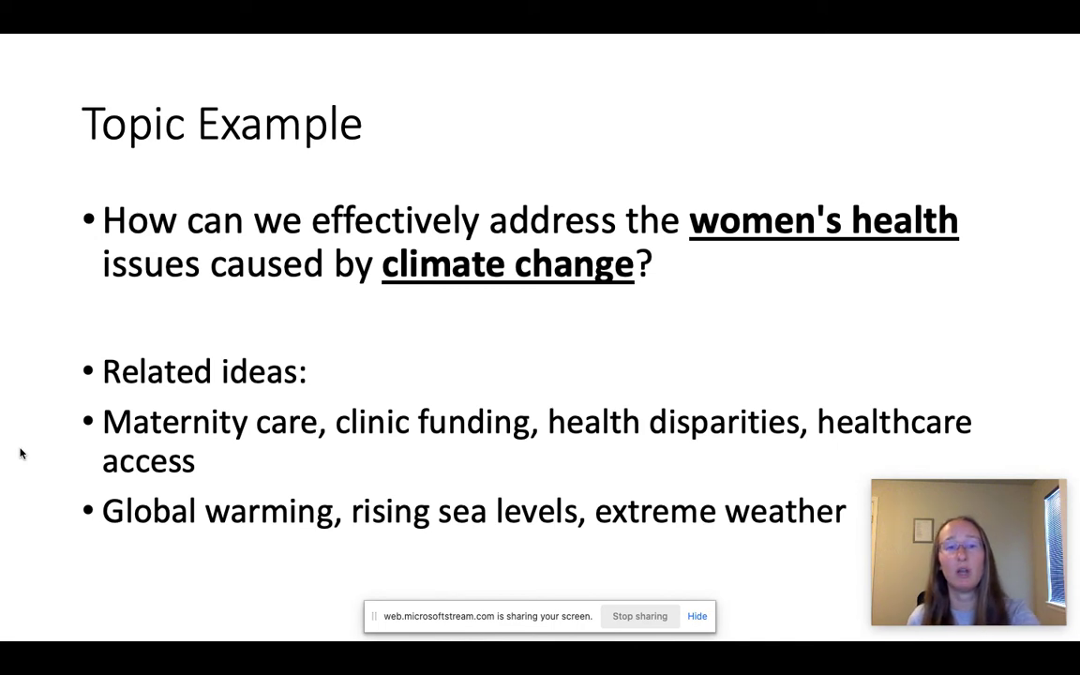
pyautogui.press('Escape')
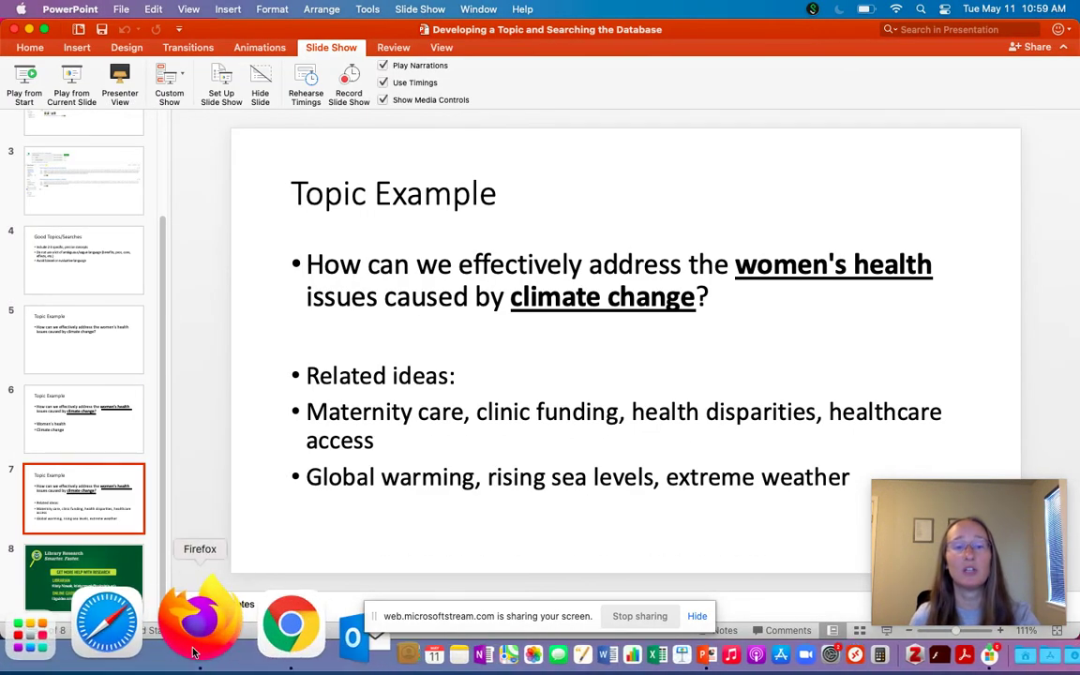
pyautogui.click(194, 654)
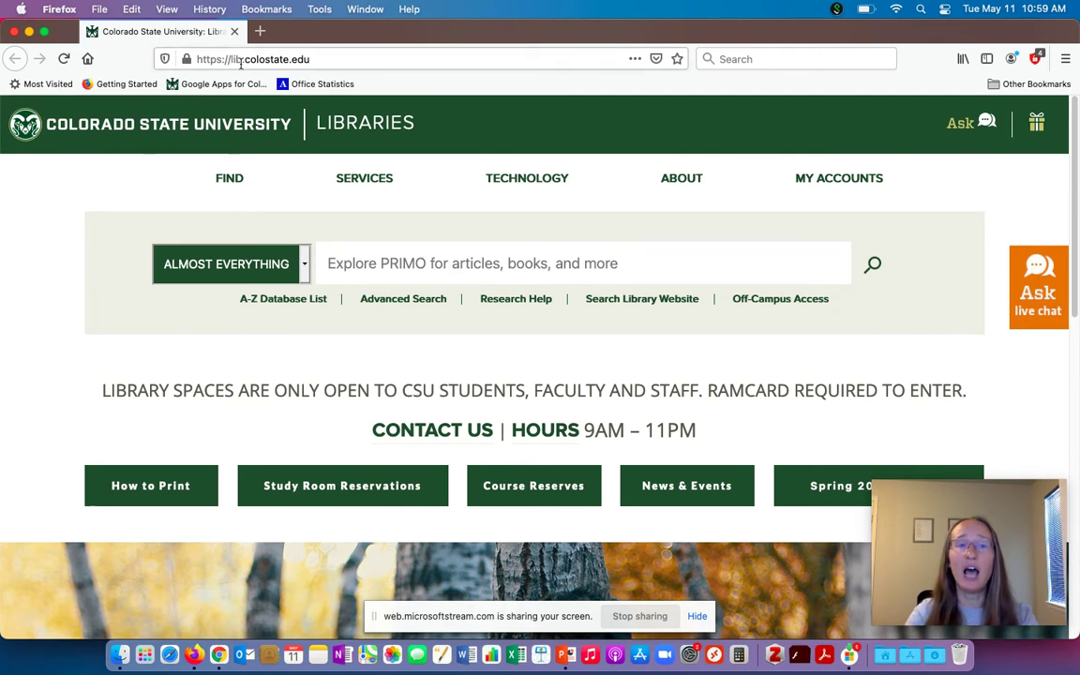
# Highlight the CSU Libraries web address, then go to the library's A-Z Databases list
pyautogui.moveTo(232, 60); pyautogui.dragTo(310, 60)
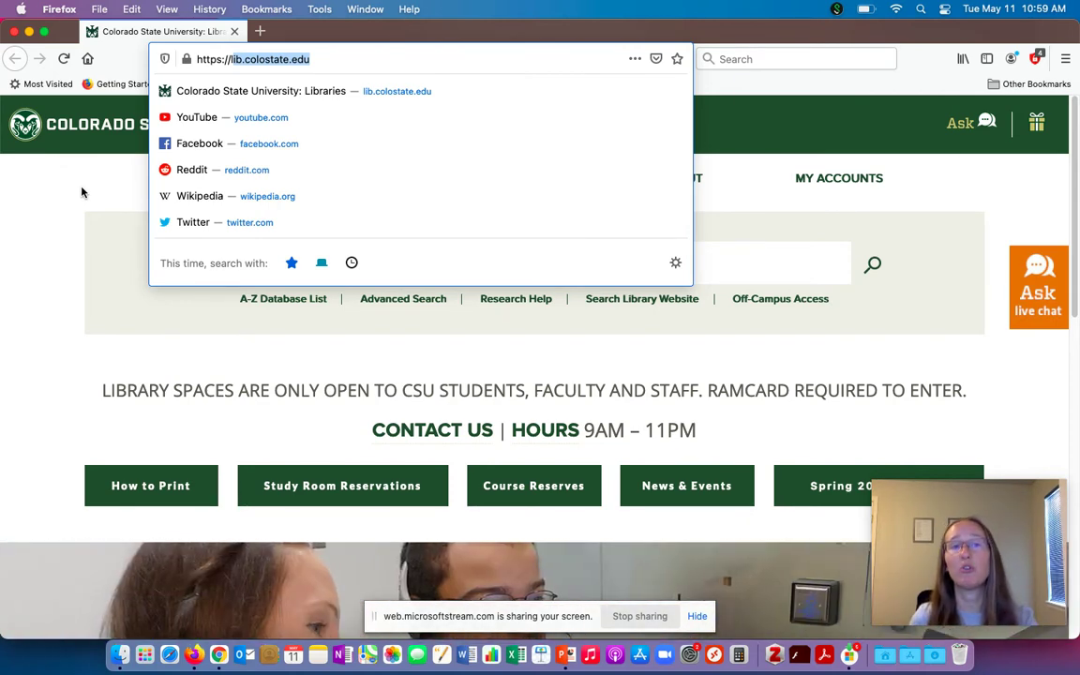
pyautogui.click(82, 193)
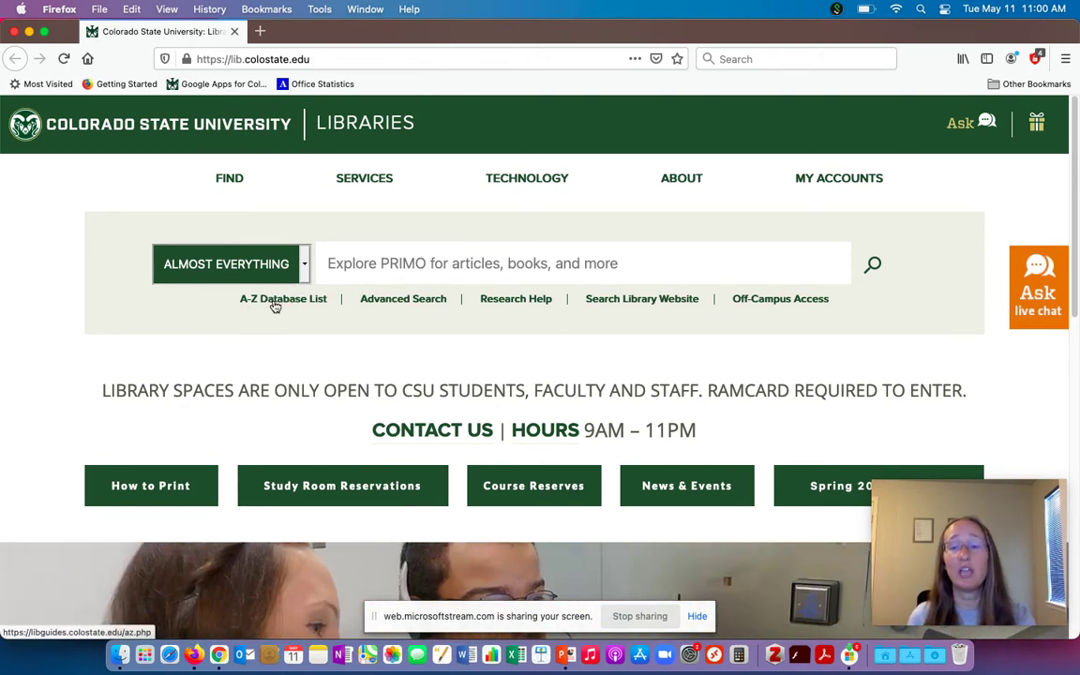
pyautogui.click(275, 301)
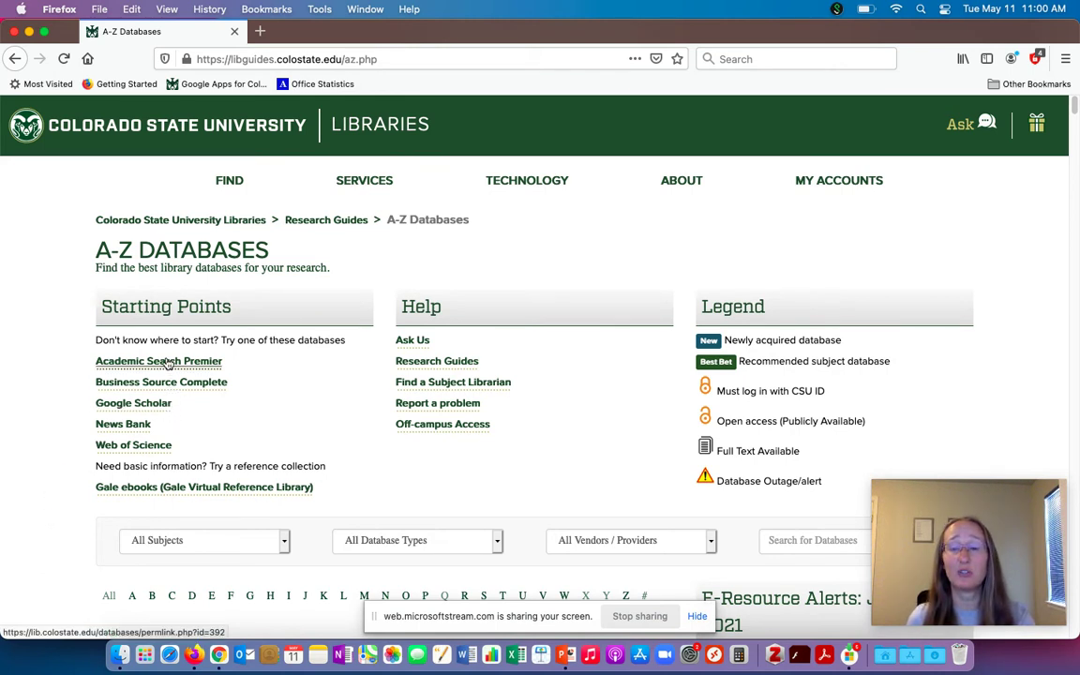
# Open Academic Search Premier and log in with the university eID name and password
pyautogui.click(168, 363)
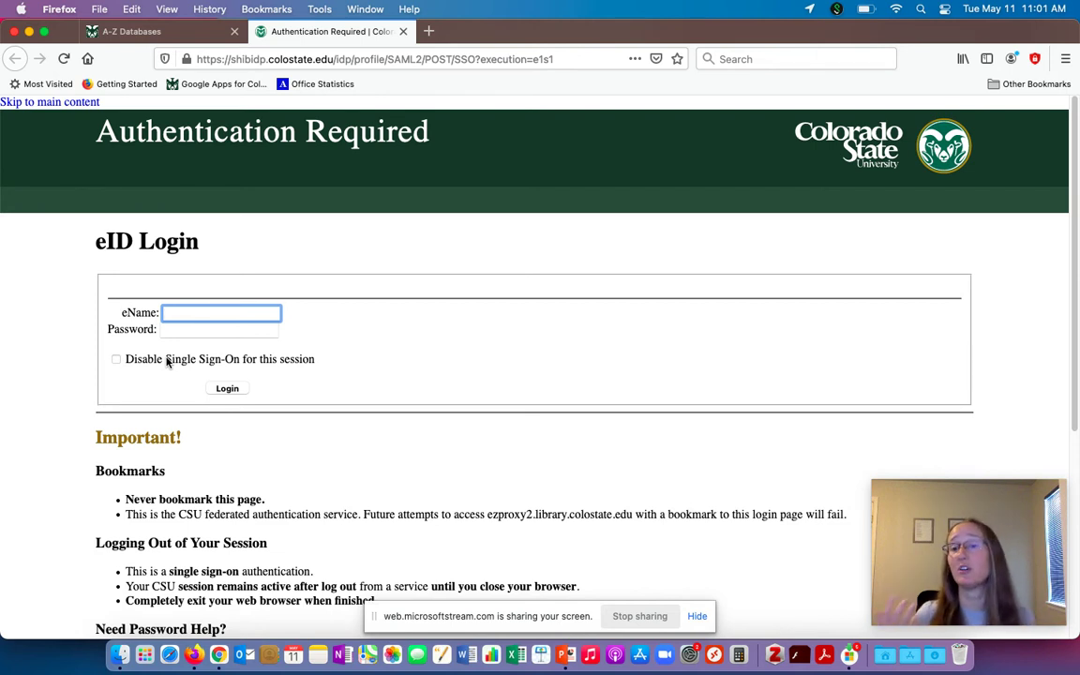
pyautogui.press('Tab')
pyautogui.write('•••••••••••••••')
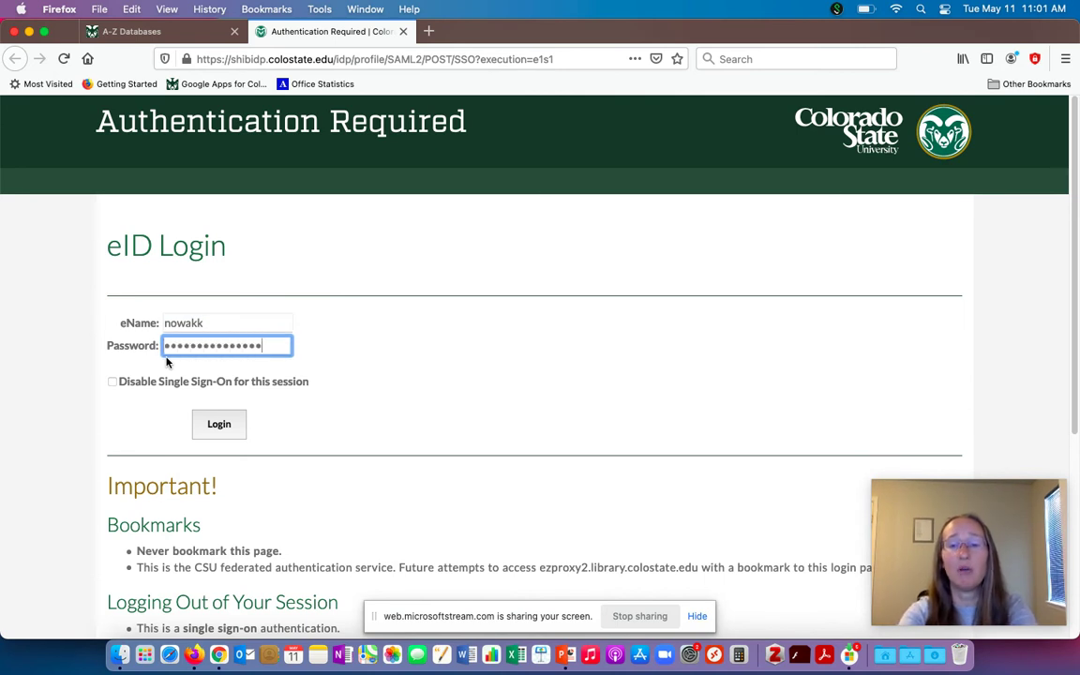
pyautogui.press('Return')
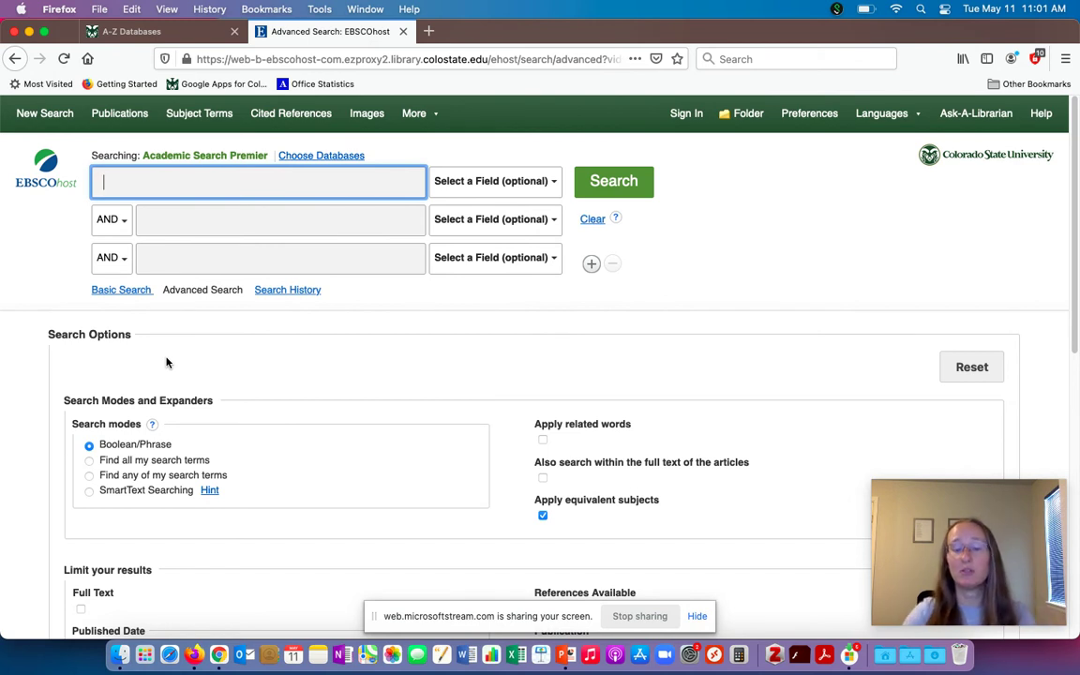
pyautogui.write('climate chang')
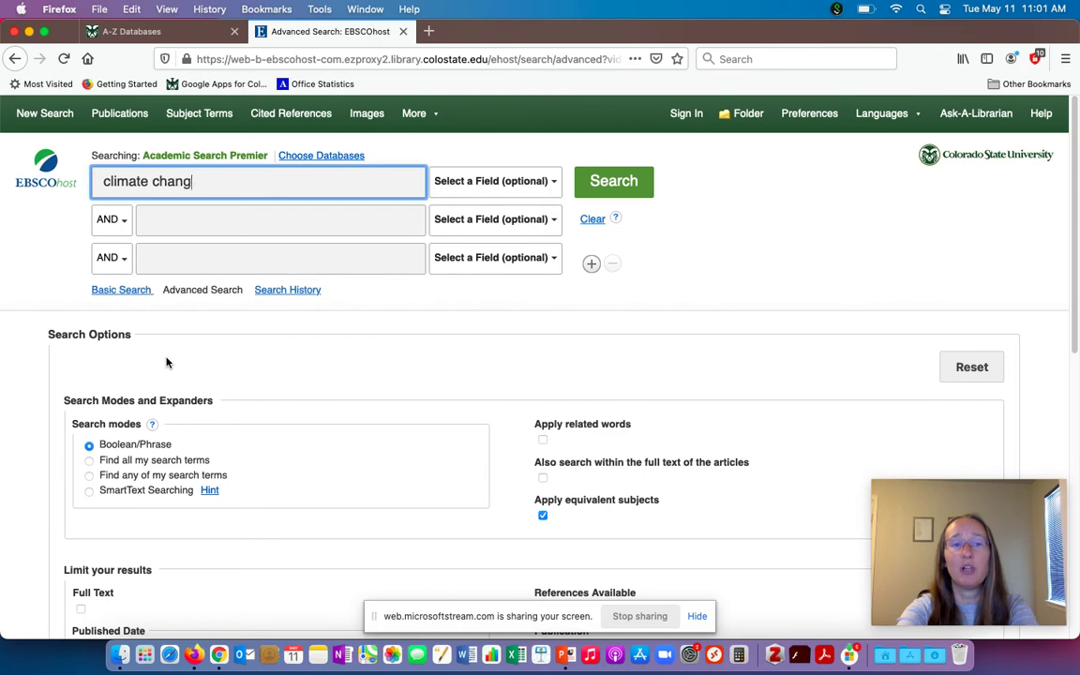
pyautogui.write('e')
pyautogui.press('Return')
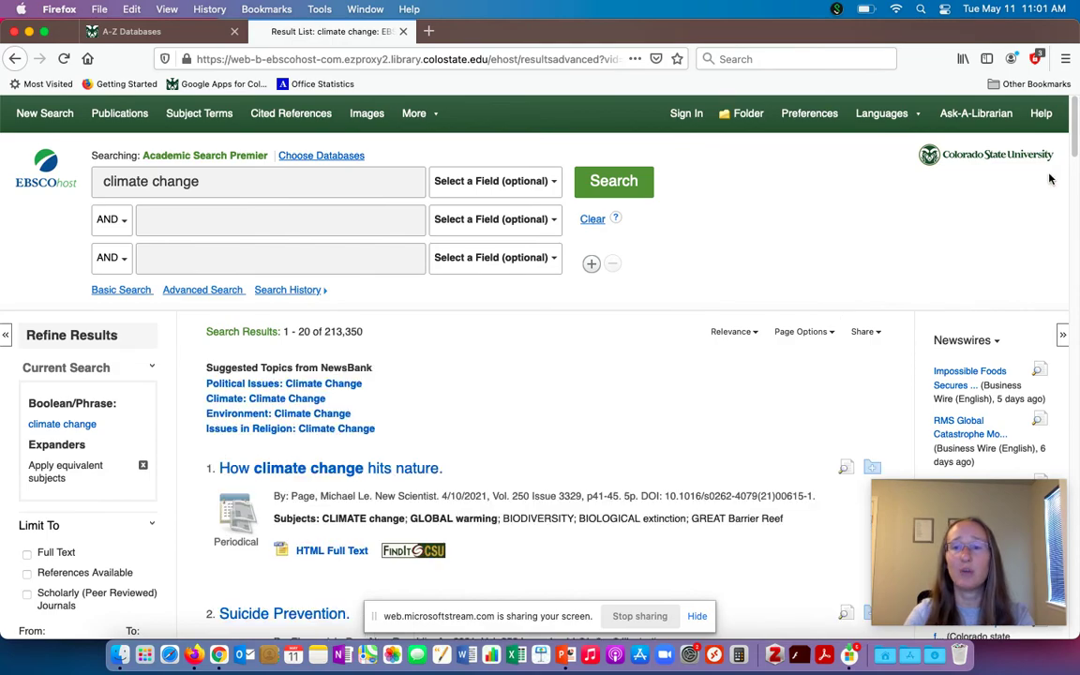
pyautogui.scroll(-10, 1059, 196)
pyautogui.scroll(-10, 1069, 211)
pyautogui.scroll(20, 1059, 273)
# Add women's health as a second term with climate change, getting 49 results
pyautogui.click(375, 217)
pyautogui.write("women's health")
pyautogui.press('Return')
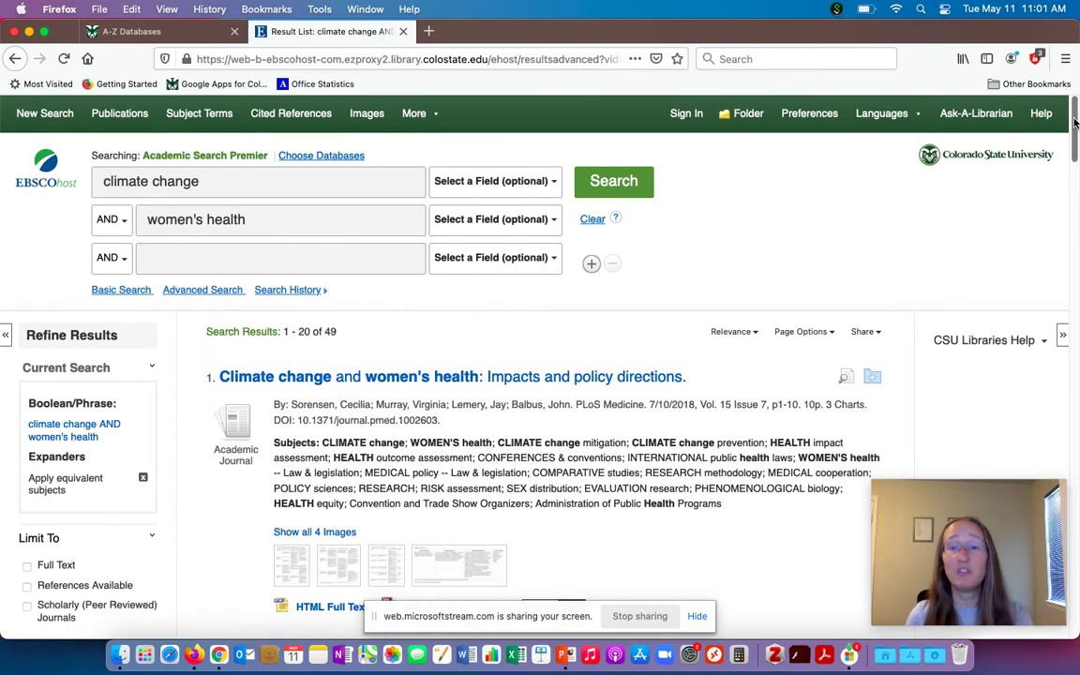
pyautogui.moveTo(1075, 122)
pyautogui.mouseDown()
pyautogui.moveTo(1078, 301)
pyautogui.moveTo(1077, 139)
pyautogui.mouseUp()
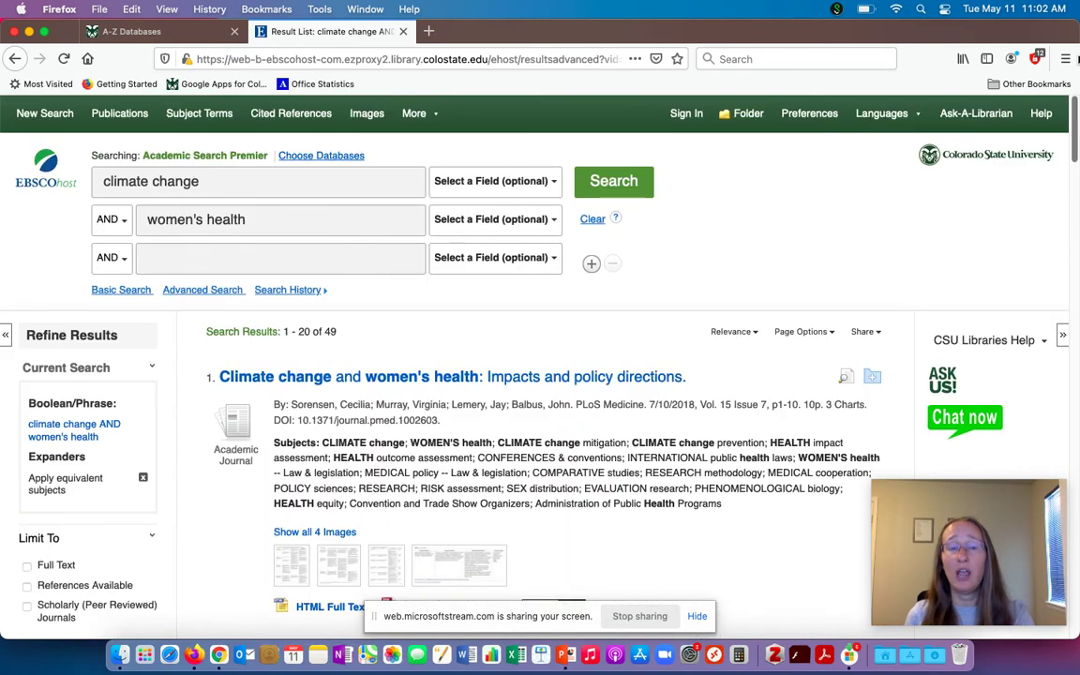
pyautogui.moveTo(230, 219)
pyautogui.mouseDown()
pyautogui.moveTo(222, 198)
pyautogui.moveTo(75, 204)
pyautogui.mouseUp()
# Replace the second term with gender disparities and look over the 6 results
pyautogui.write('gender d')
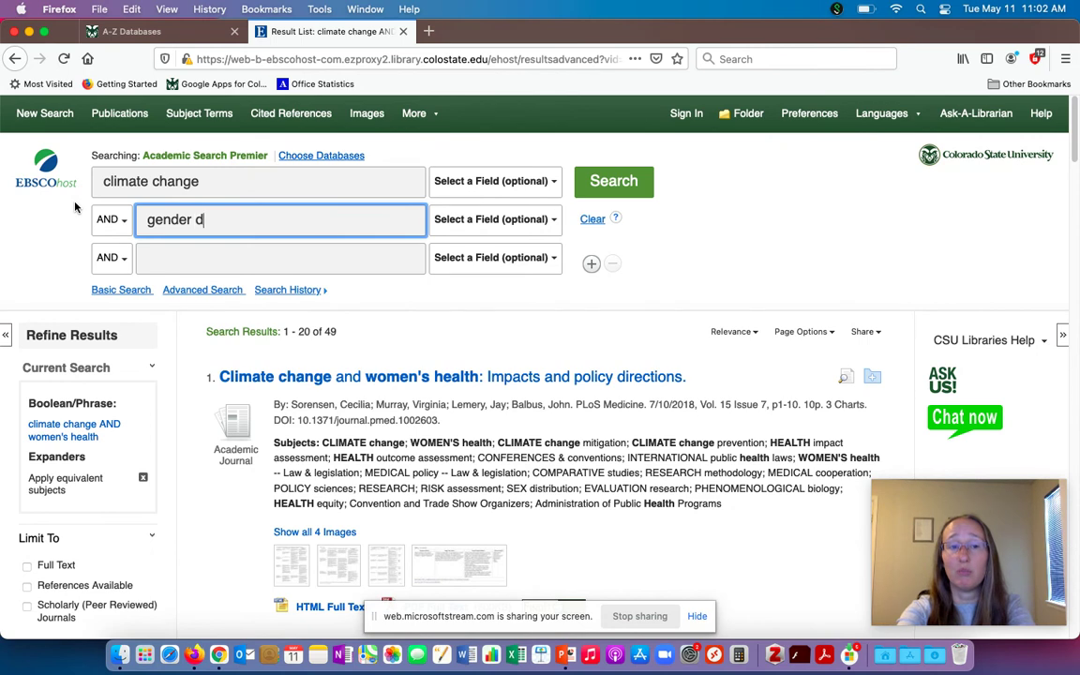
pyautogui.write('isparities')
pyautogui.press('Return')
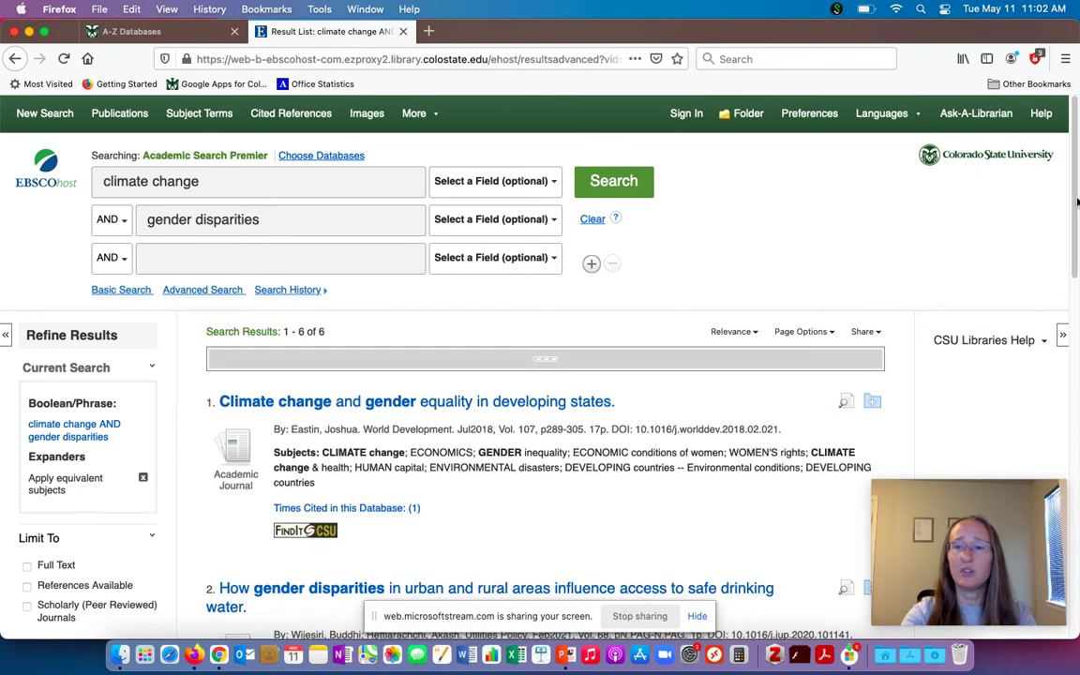
pyautogui.scroll(-3, 1075, 244)
pyautogui.moveTo(1075, 251); pyautogui.dragTo(1055, 429)
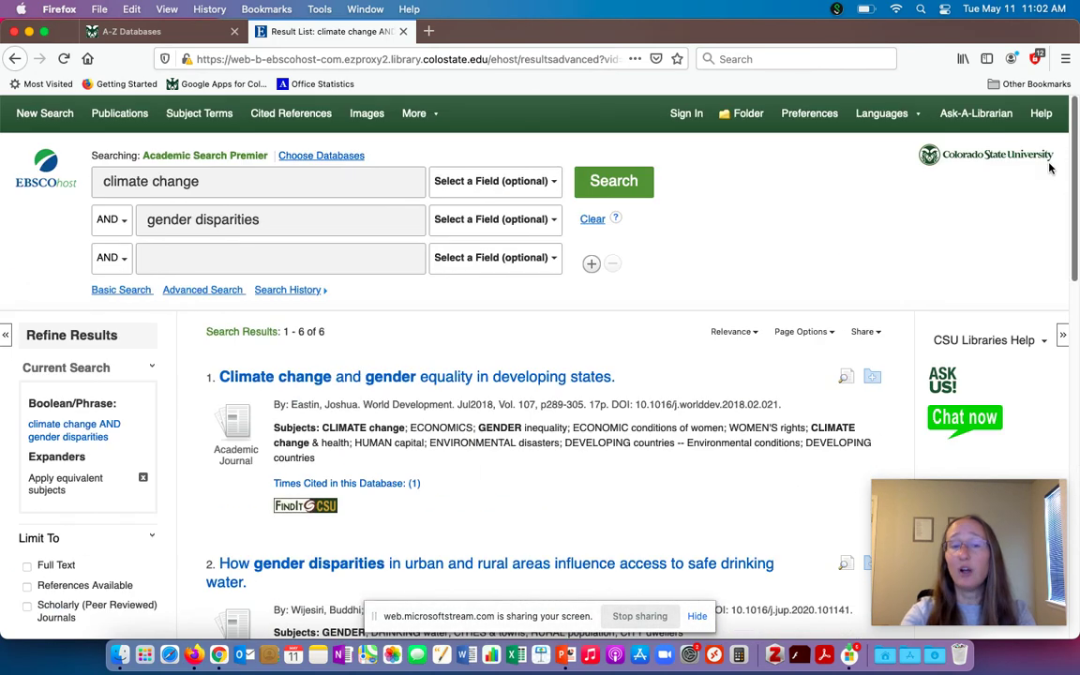
# Trim the second term to gender and add health as a third term, yielding 272 results
pyautogui.click(304, 217)
pyautogui.press('BackSpace')
pyautogui.press('BackSpace')
pyautogui.press('BackSpace')
pyautogui.press('BackSpace')
pyautogui.press('BackSpace')
pyautogui.press('BackSpace')
pyautogui.press('BackSpace')
pyautogui.press('BackSpace')
pyautogui.press('BackSpace')
pyautogui.press('BackSpace')
pyautogui.press('BackSpace')
pyautogui.press('BackSpace')
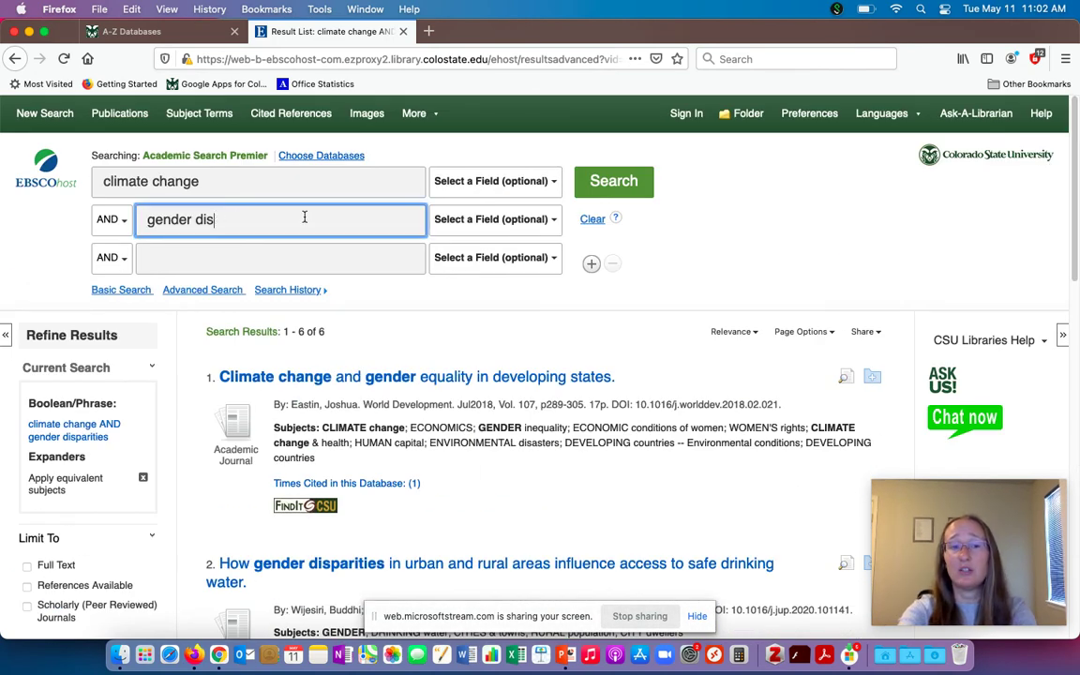
pyautogui.click(205, 265)
pyautogui.write('health')
pyautogui.press('Return')
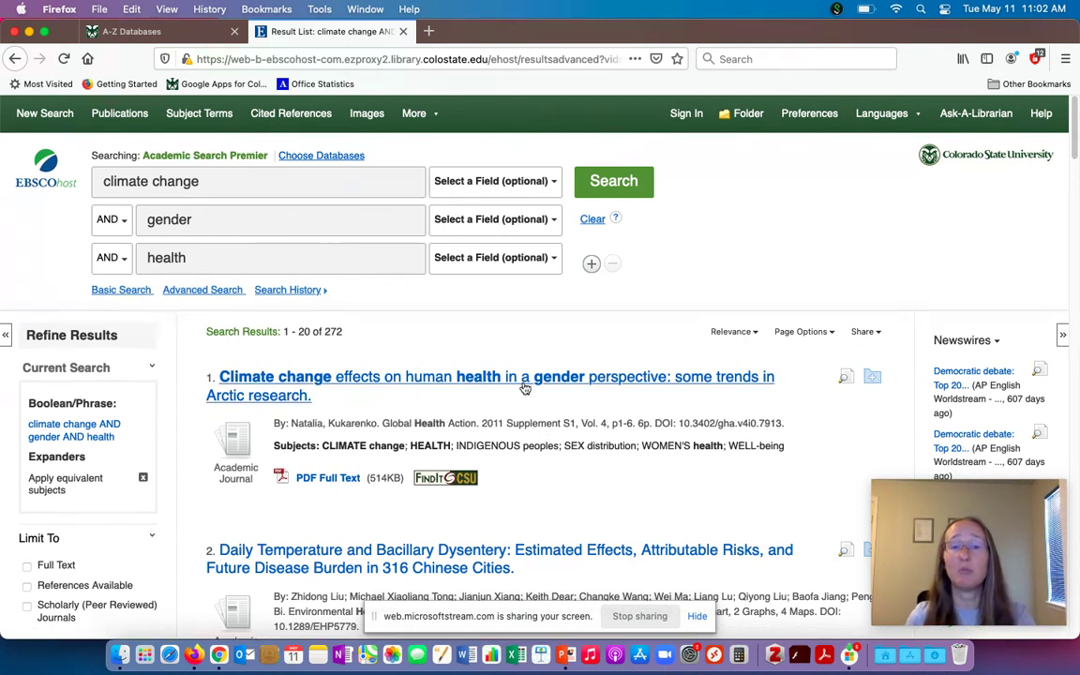
# Review the first result's Arctic climate change record, then show PowerPoint slide 8, Get More Help With Research
pyautogui.click(522, 380)
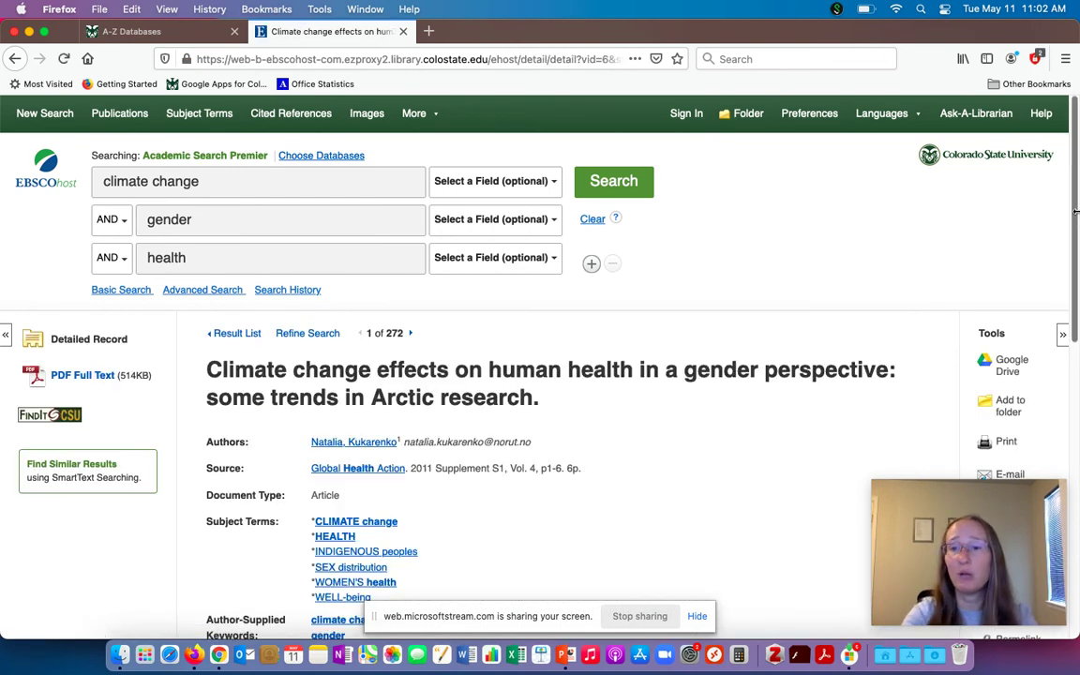
pyautogui.scroll(-5, 1079, 328)
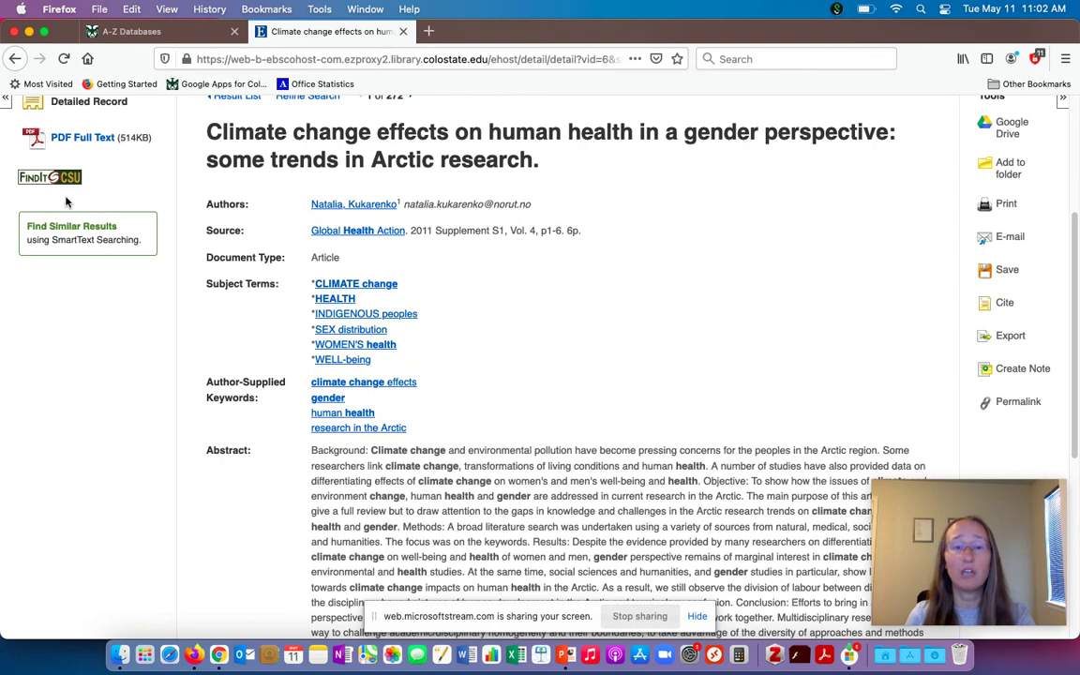
pyautogui.moveTo(1072, 369); pyautogui.dragTo(1078, 244)
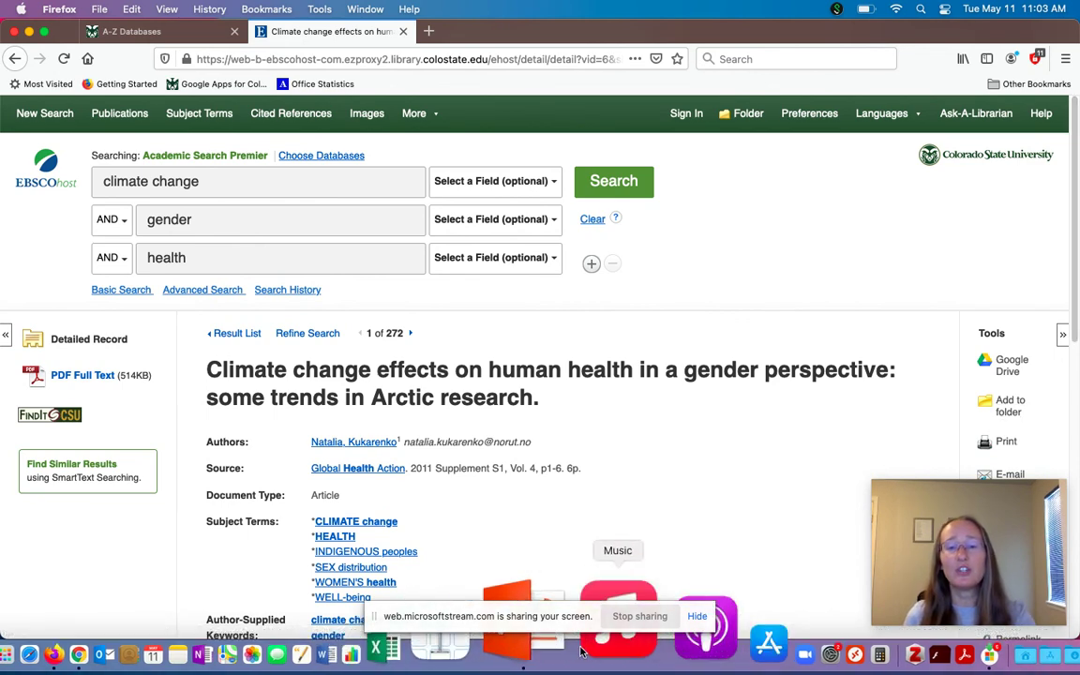
pyautogui.click(565, 649)
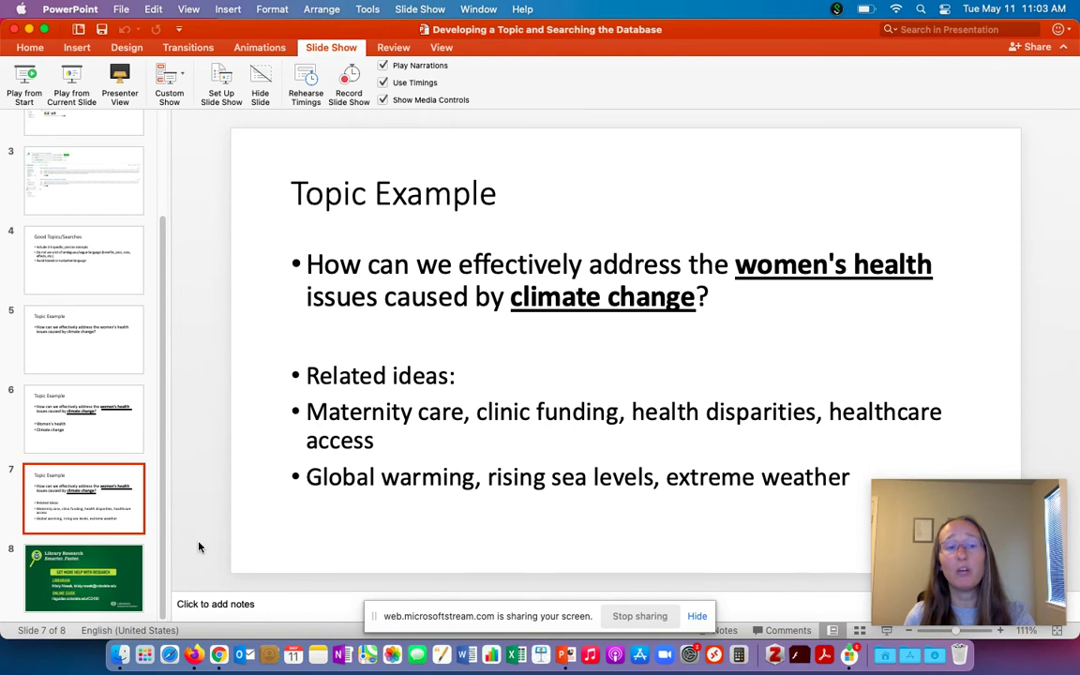
pyautogui.click(140, 577)
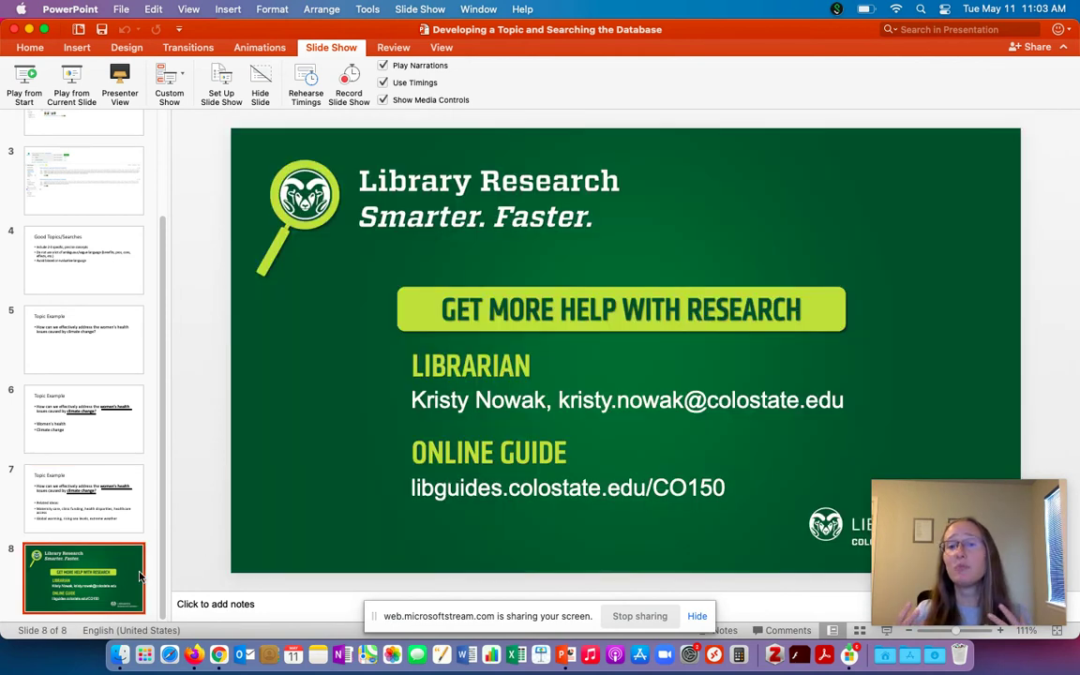